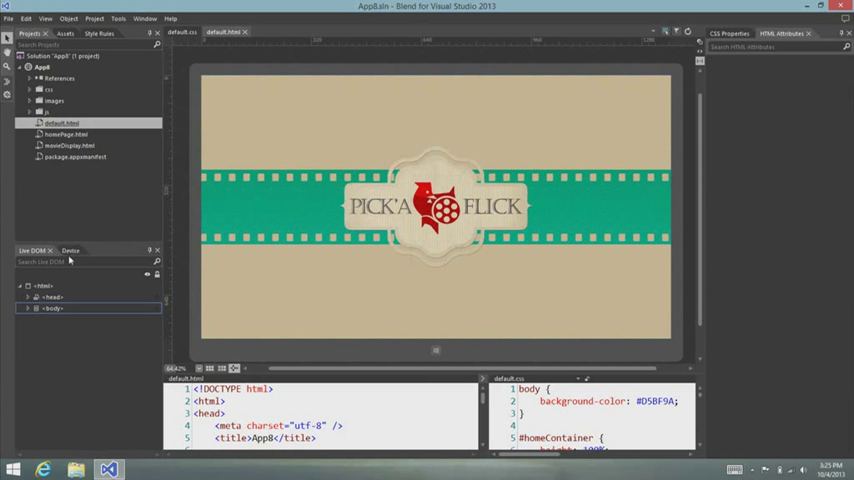
key(ctrl+shift+b)
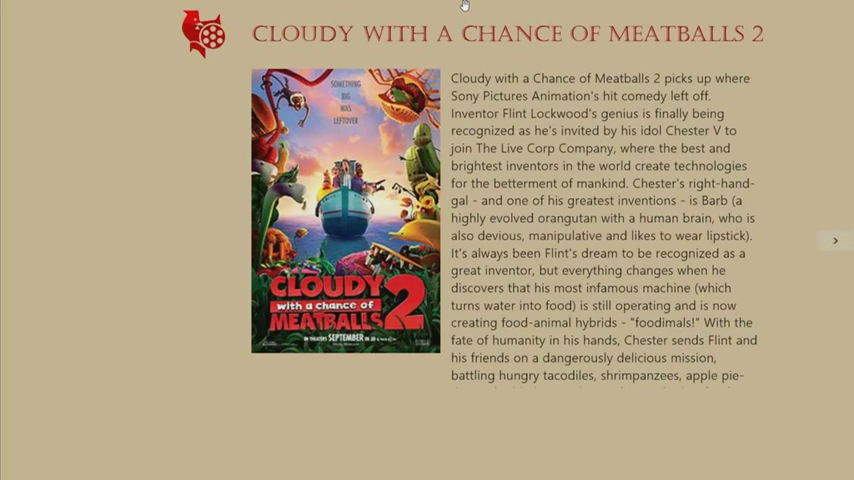
drag(464, 4, 427, 470)
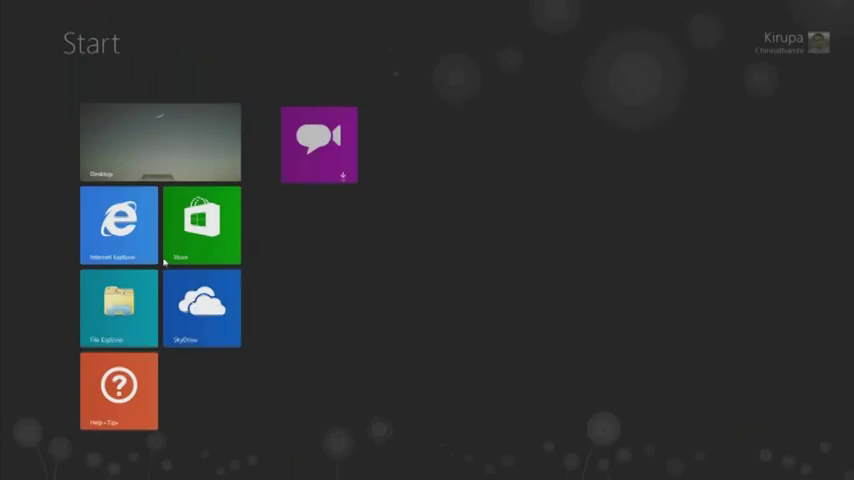
click(109, 128)
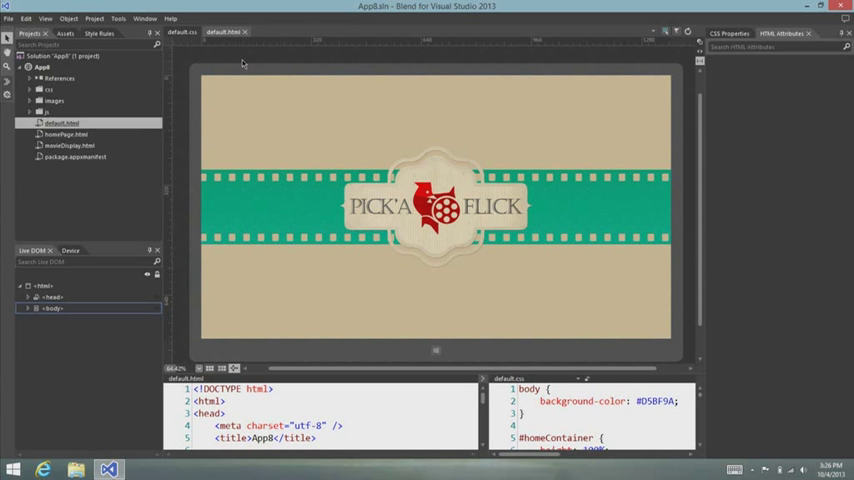
Preview the start page at a 1024 x 768 display using the Device panel's Display list.
click(73, 252)
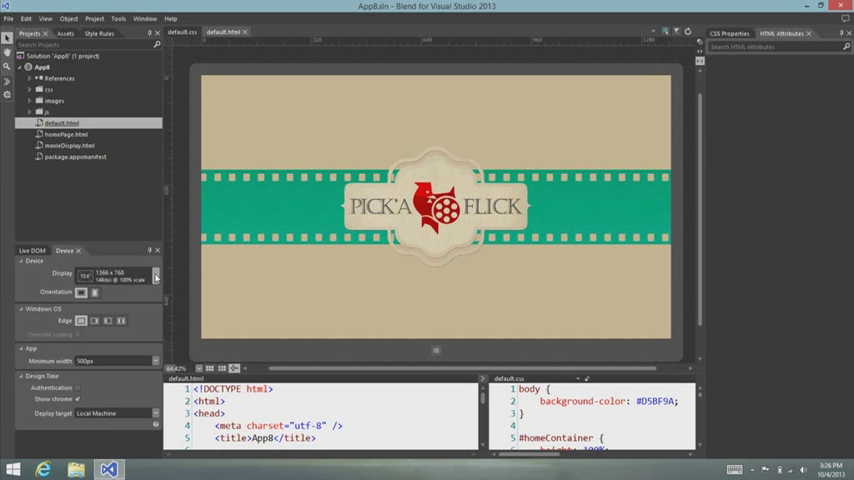
click(156, 276)
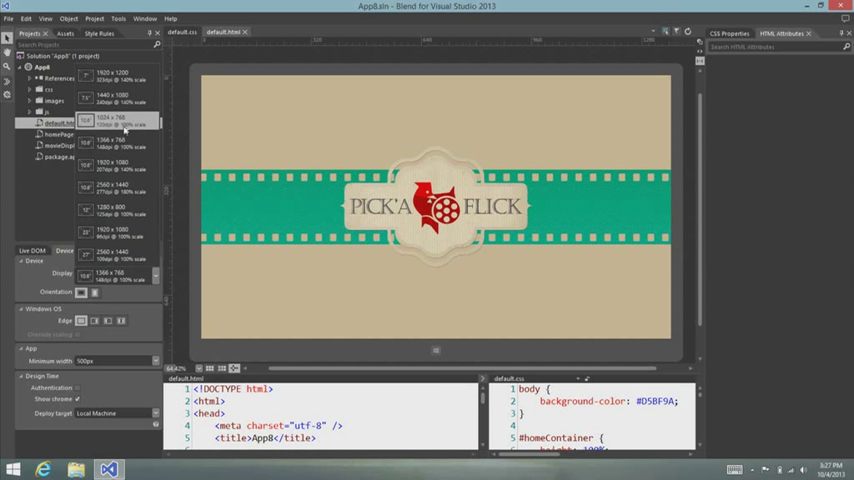
click(121, 121)
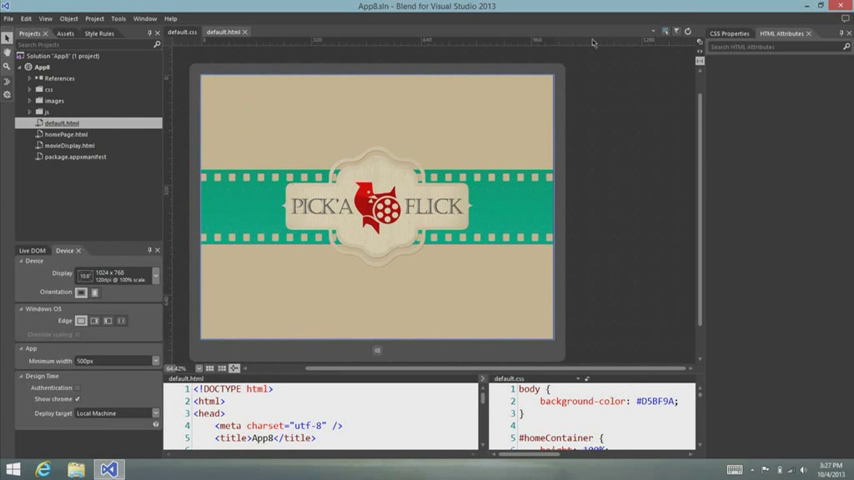
Preview the page at 2560×1440, return to 1366×768, and switch to portrait orientation.
click(152, 276)
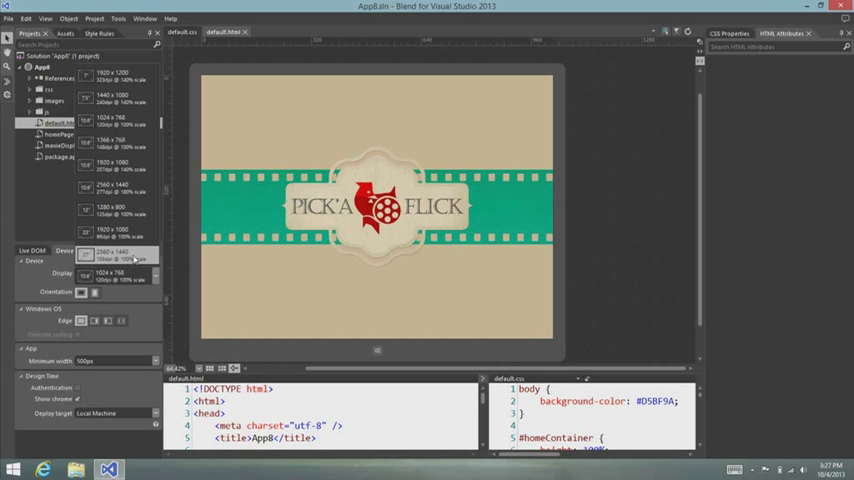
click(136, 258)
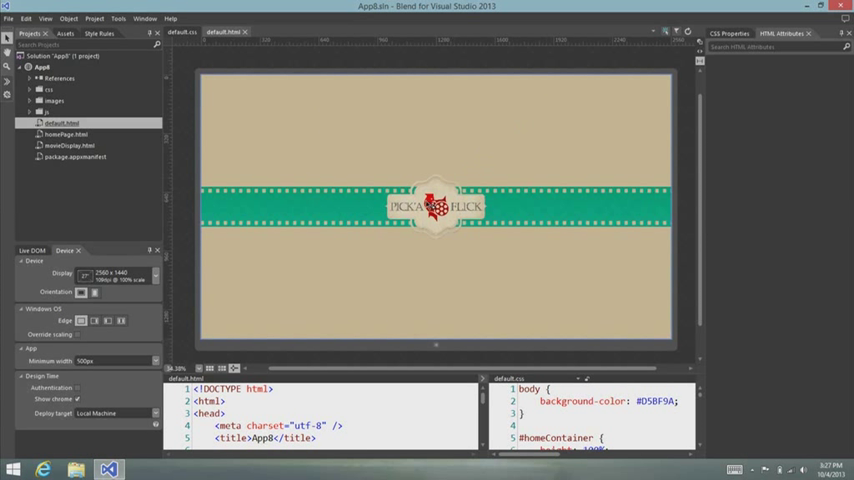
click(135, 275)
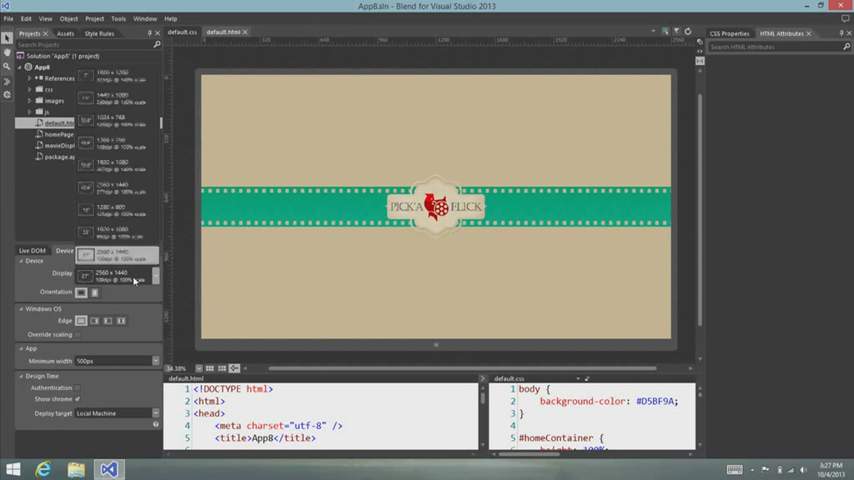
click(120, 143)
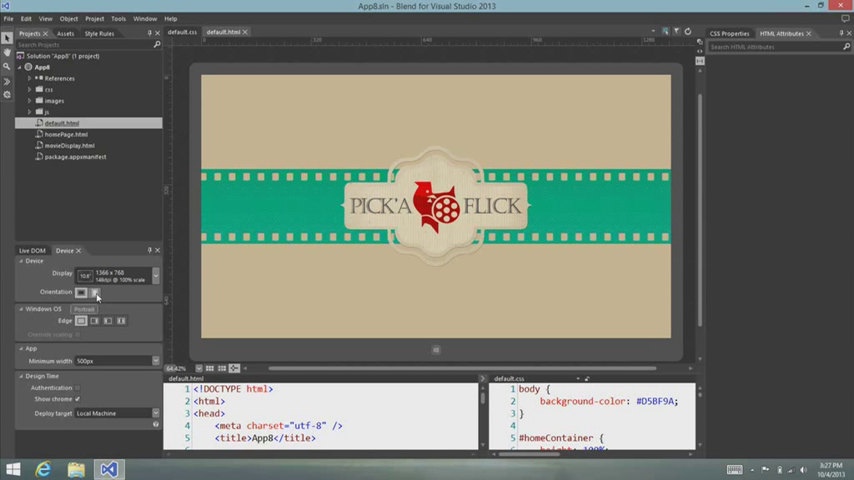
click(96, 292)
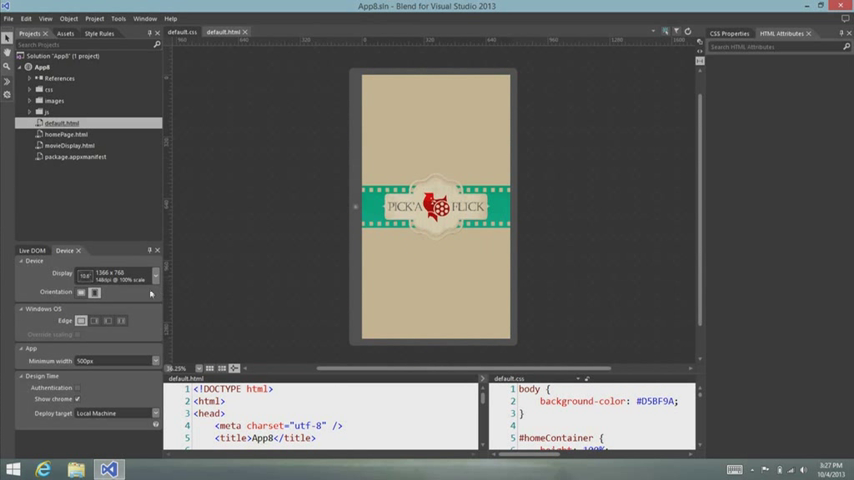
click(82, 292)
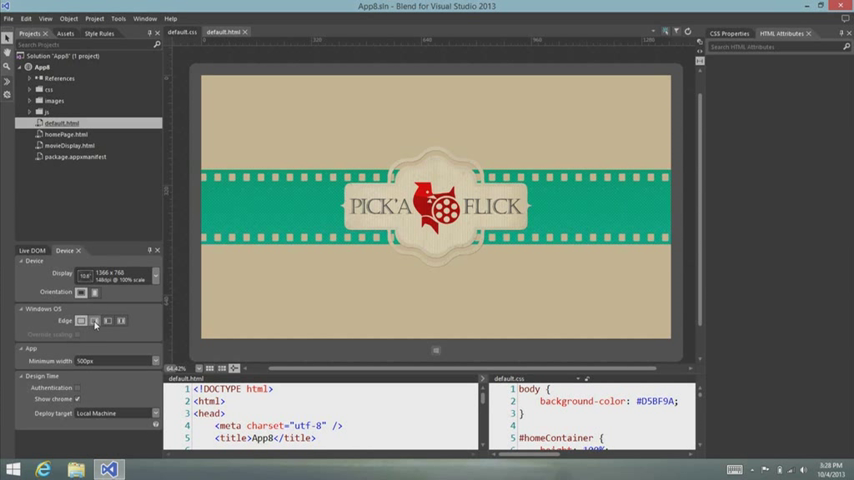
Try the left, right and between-apps snap previews, ending snapped to the left.
click(96, 321)
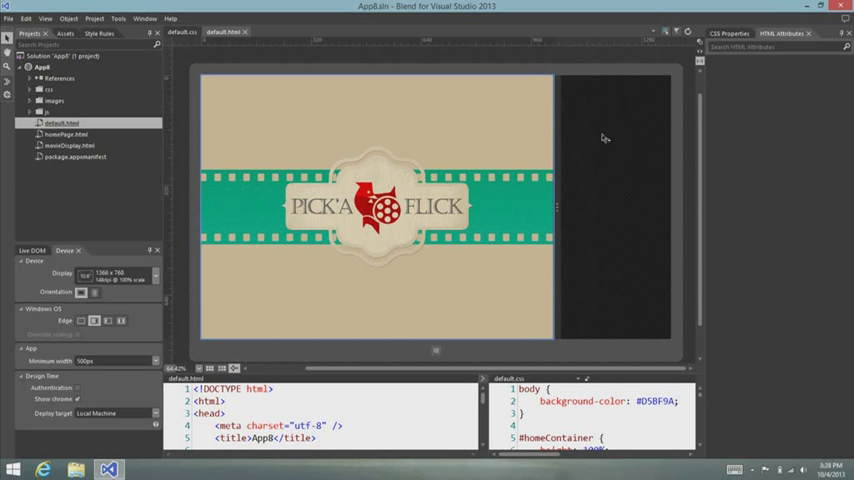
click(106, 321)
click(121, 321)
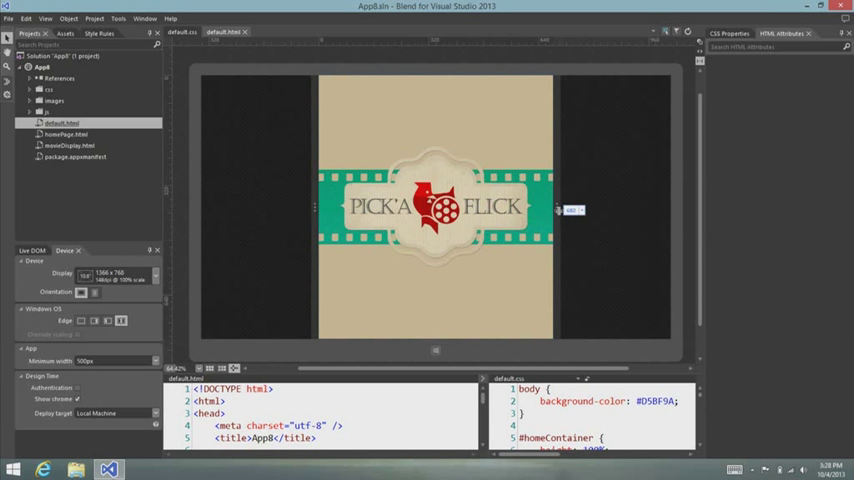
click(94, 320)
Drag the artboard's right splitter to narrow the app to roughly a third of the display.
mouse_move(556, 207)
mouse_down()
mouse_move(449, 211)
mouse_move(526, 205)
mouse_up()
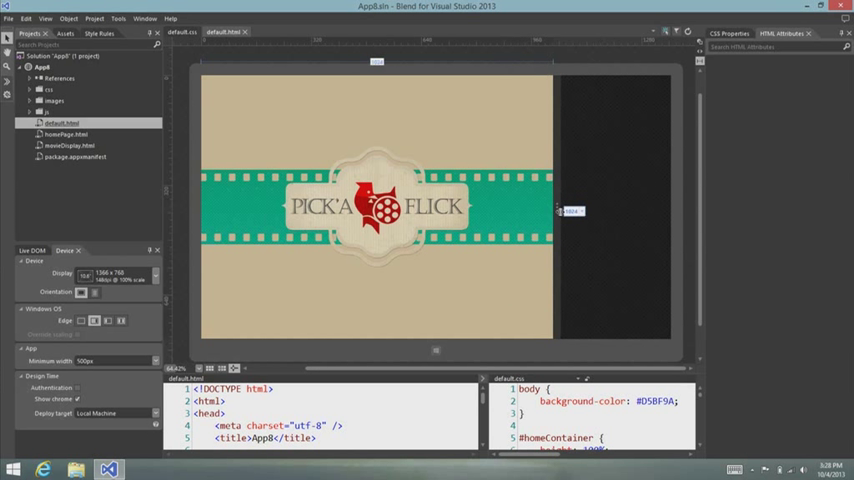
drag(526, 205, 418, 198)
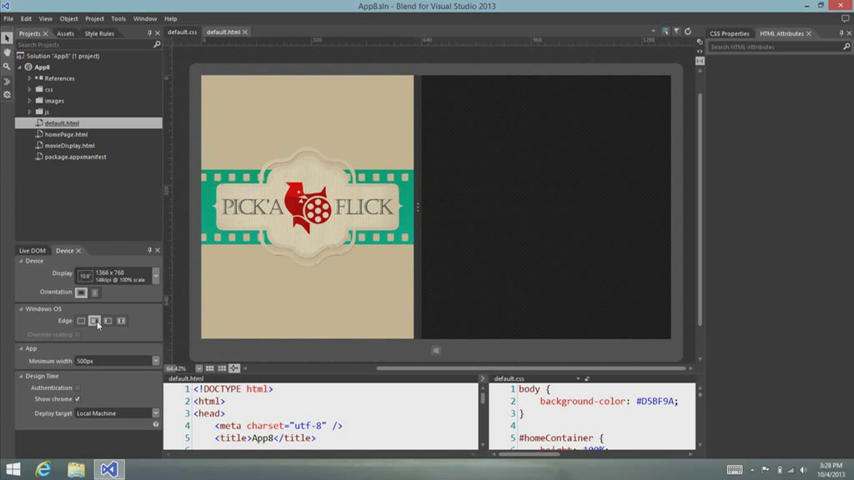
click(300, 130)
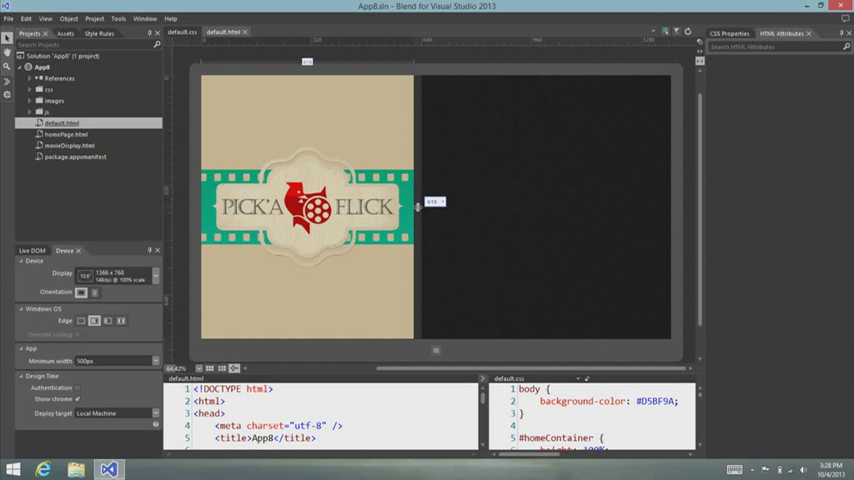
drag(420, 207, 560, 207)
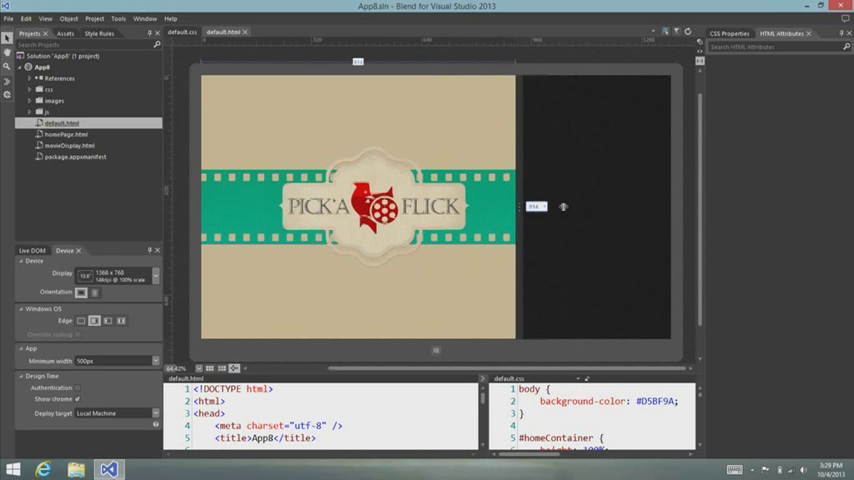
drag(560, 207, 378, 208)
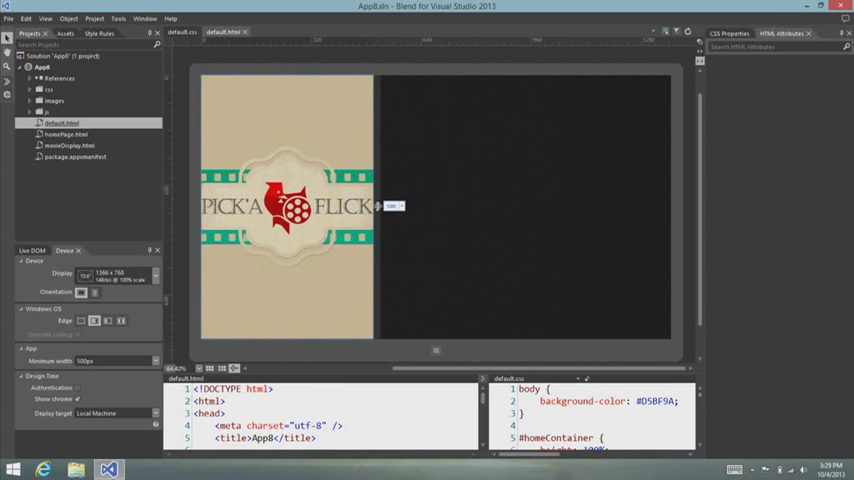
drag(378, 207, 410, 207)
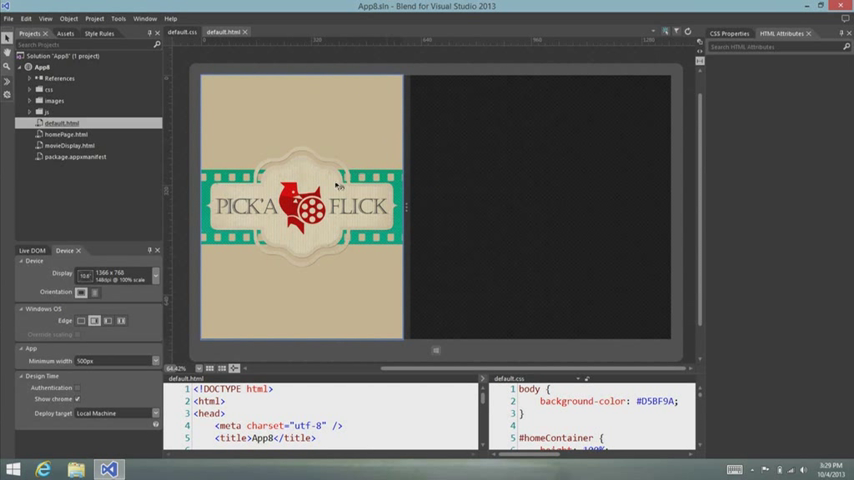
Select homeContainer in the element tree and show its #homeContainer rule properties by category.
click(32, 250)
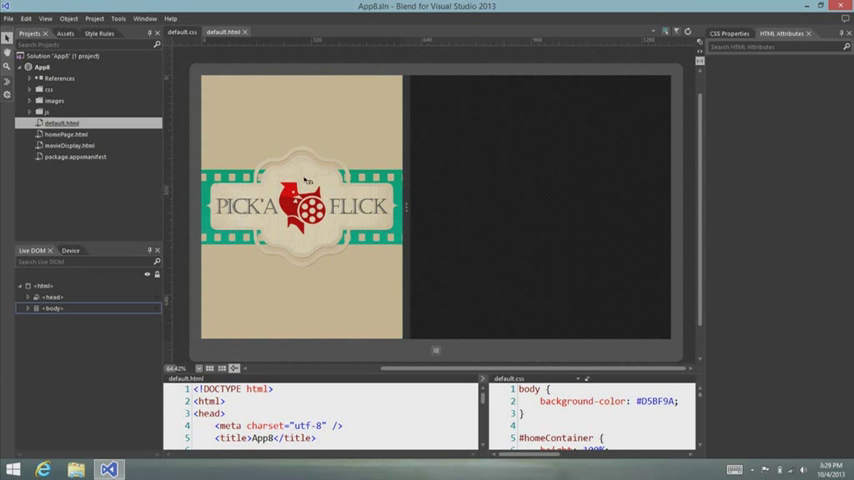
click(308, 181)
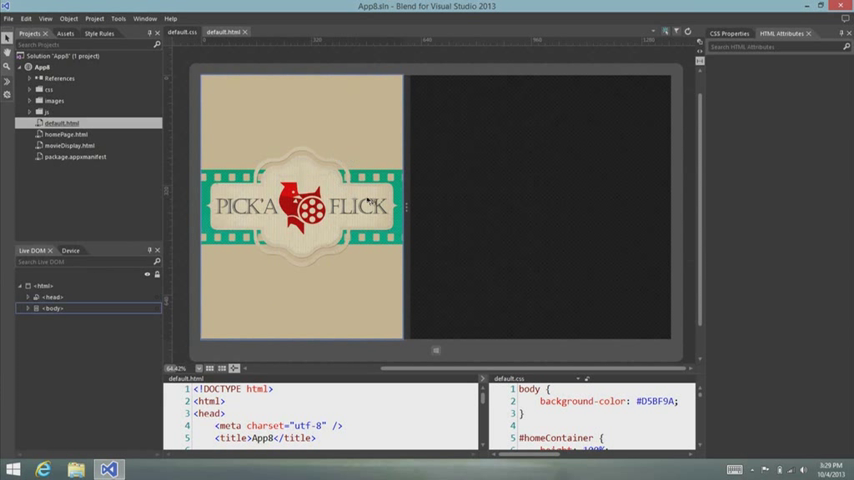
click(27, 308)
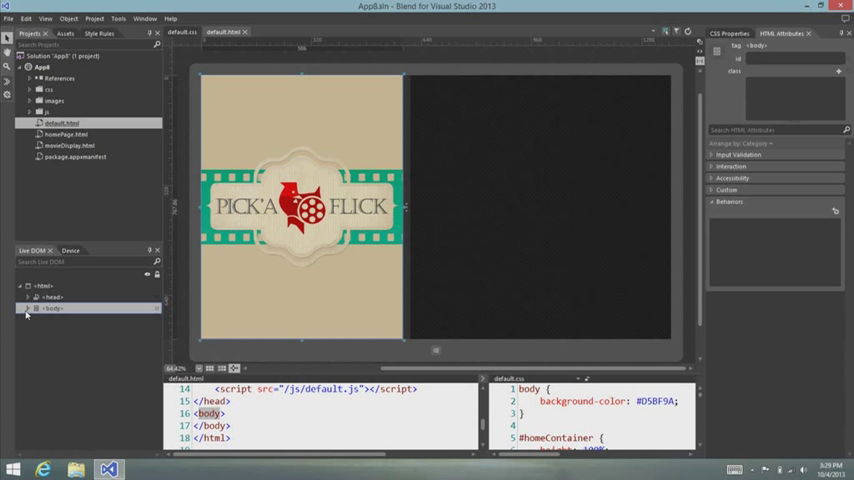
click(28, 308)
click(62, 319)
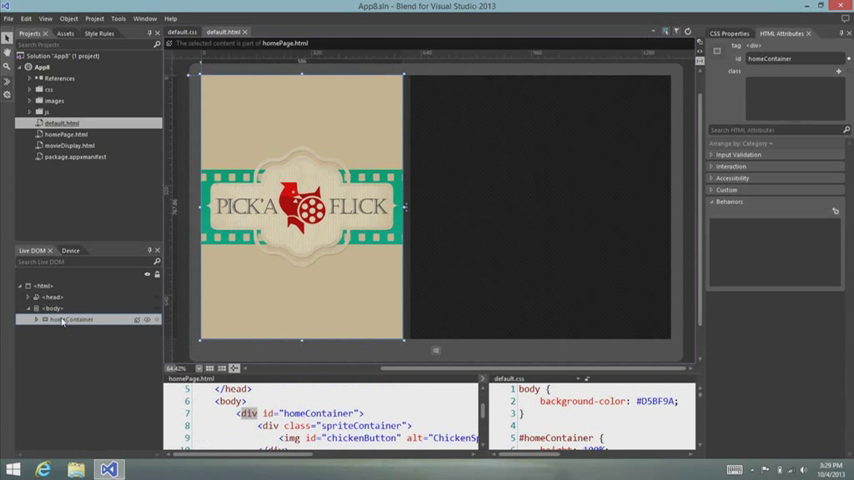
click(733, 34)
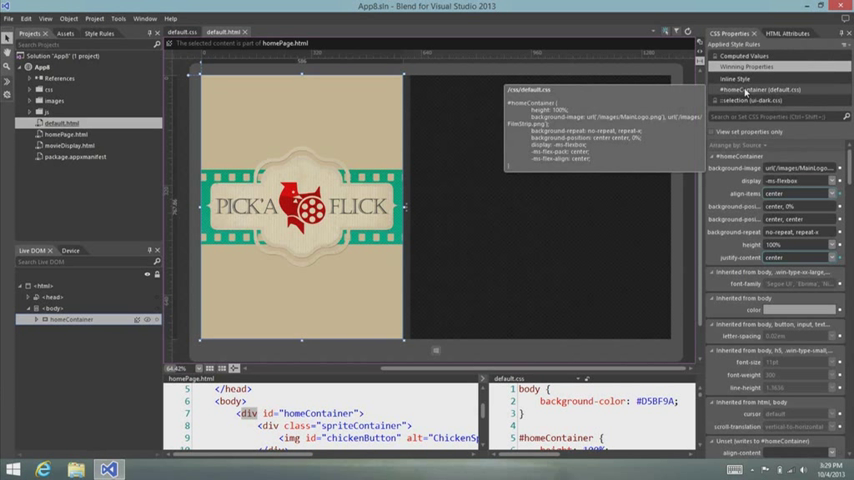
click(744, 91)
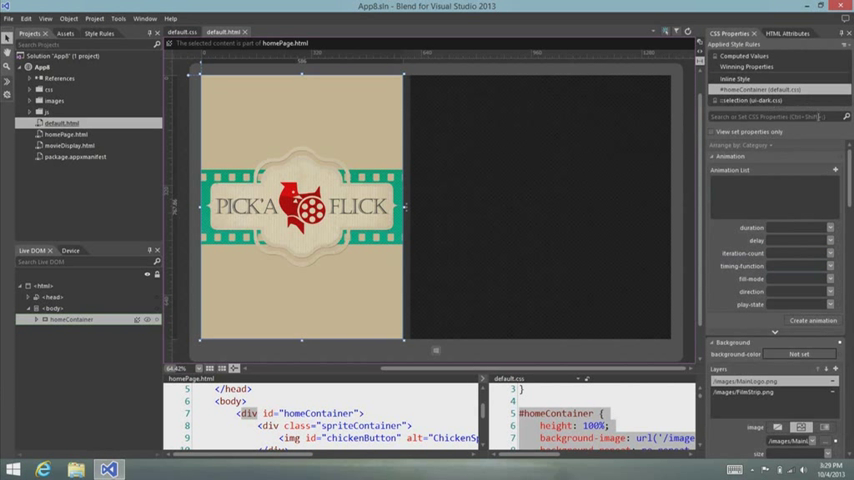
click(712, 157)
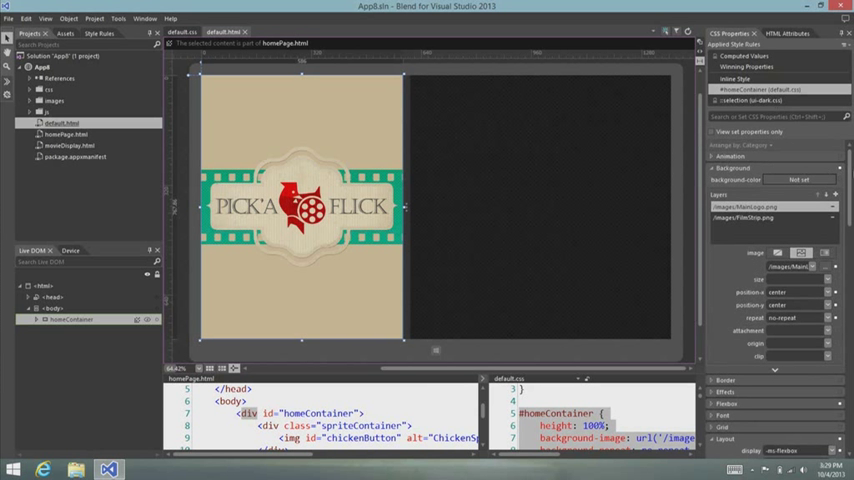
scroll(780, 250, down, 1)
scroll(845, 170, up, 1)
Narrow the page and set the rule's background-size to contain.
drag(406, 204, 378, 204)
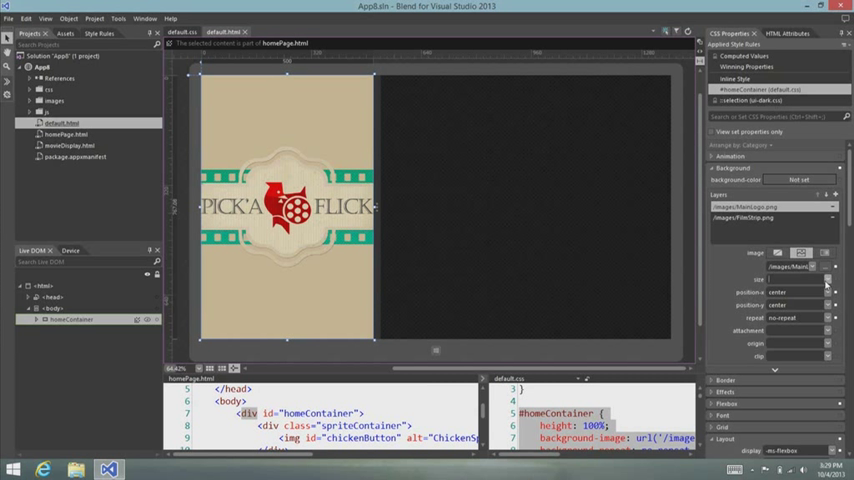
click(828, 280)
click(785, 300)
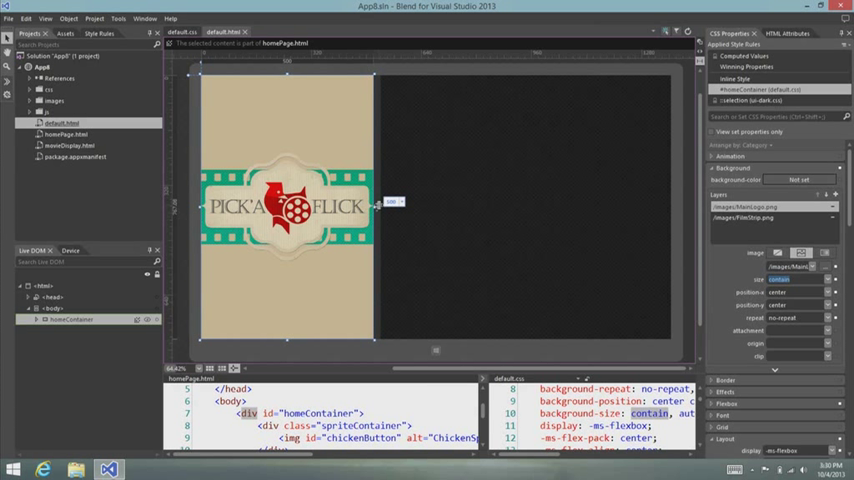
Drag the artboard between wide and narrow widths to watch the contained logo scale.
drag(378, 205, 572, 201)
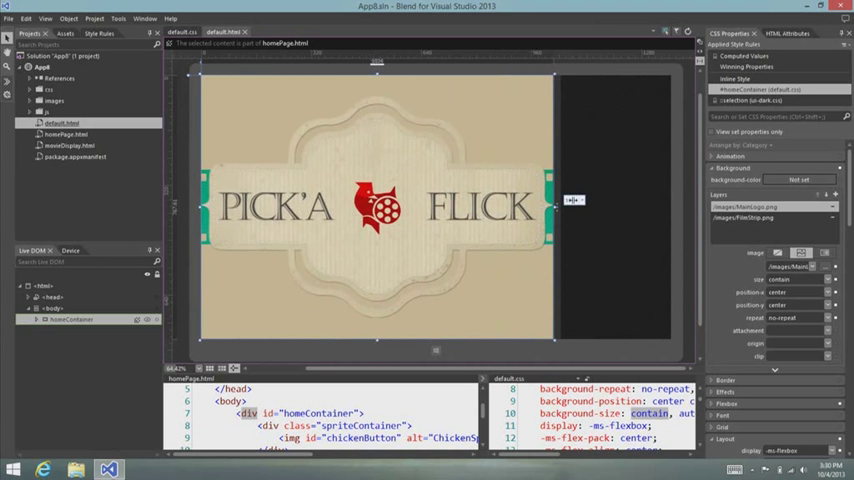
drag(556, 204, 384, 199)
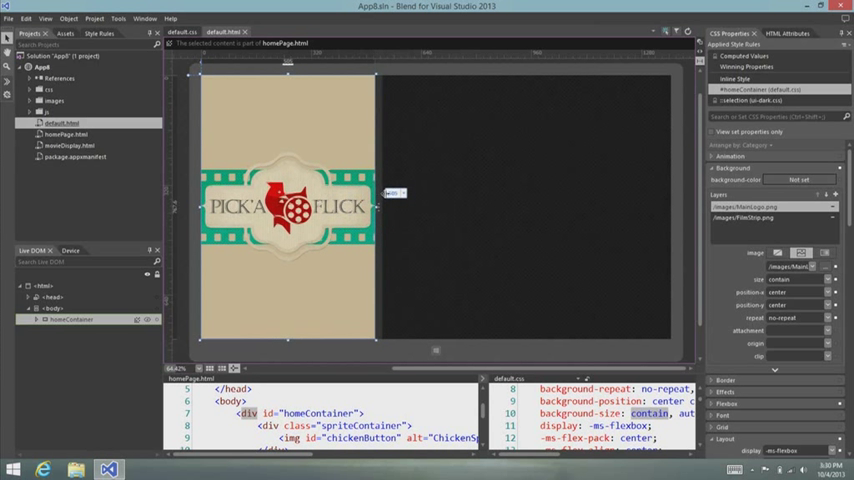
mouse_move(384, 199)
mouse_down()
mouse_move(389, 193)
mouse_move(337, 196)
mouse_up()
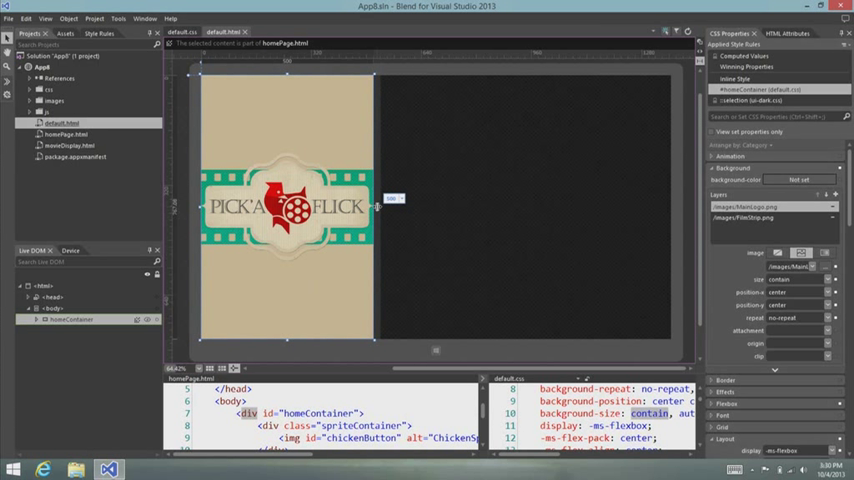
mouse_move(378, 207)
mouse_down()
mouse_move(388, 207)
mouse_move(372, 207)
mouse_up()
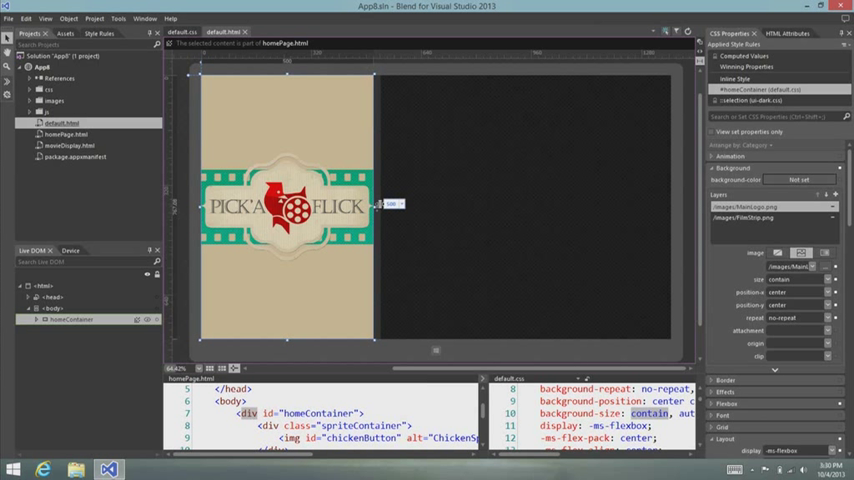
drag(378, 207, 388, 207)
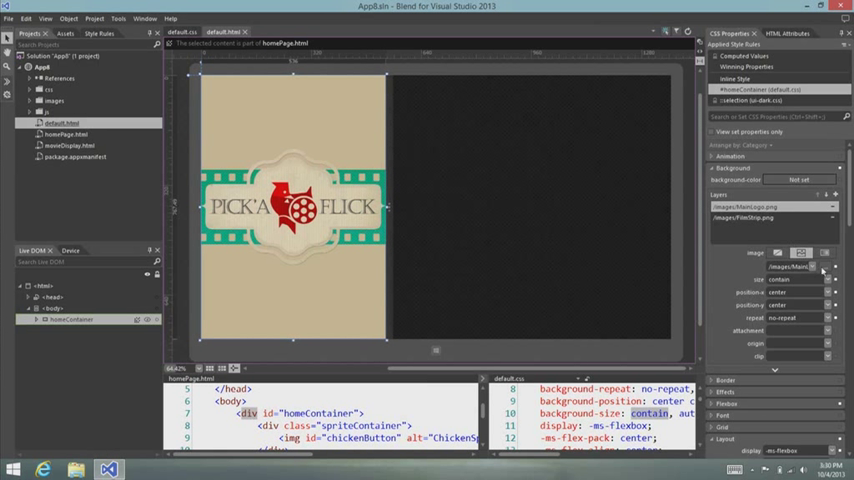
text(auto)
Set background-size back to auto and resize the page to see the logo cropped.
key(Return)
mouse_move(390, 210)
mouse_down()
mouse_move(530, 230)
mouse_move(505, 231)
mouse_up()
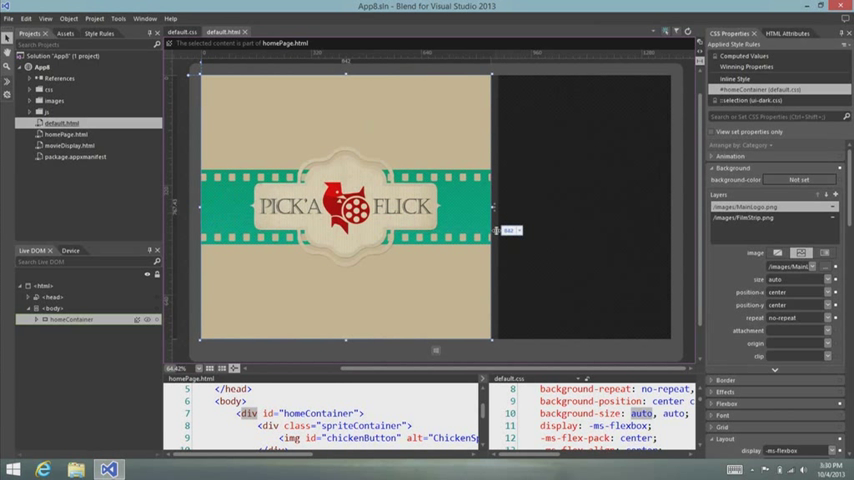
mouse_move(505, 231)
mouse_down()
mouse_move(440, 203)
mouse_move(400, 205)
mouse_up()
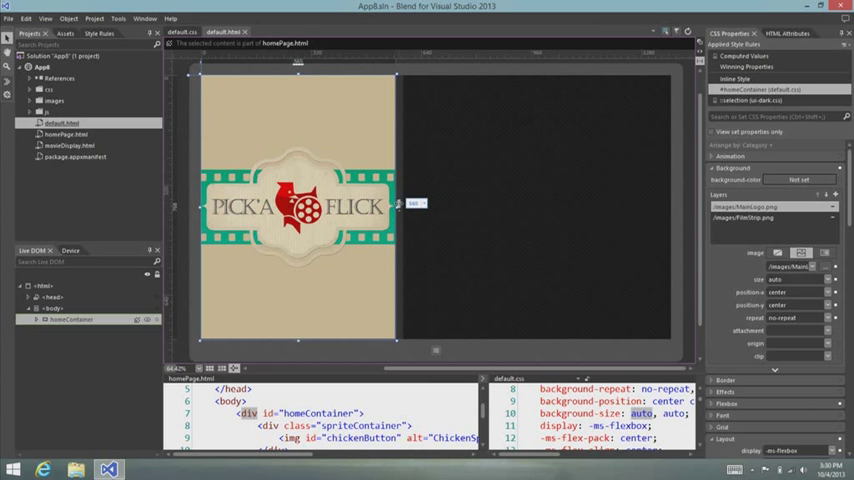
mouse_move(400, 205)
mouse_down()
mouse_move(410, 202)
mouse_move(403, 202)
mouse_up()
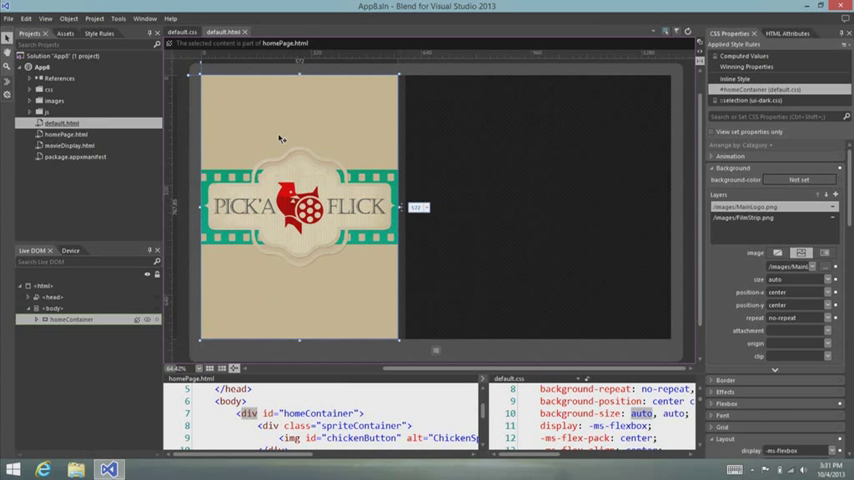
click(98, 33)
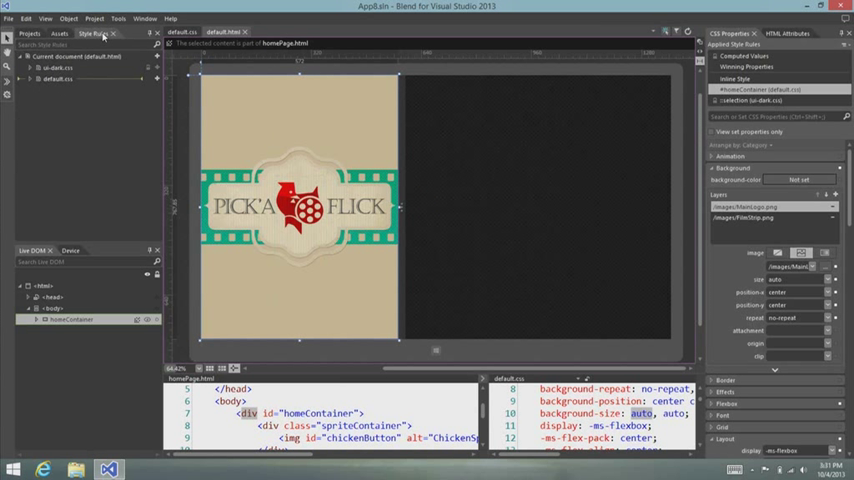
click(52, 308)
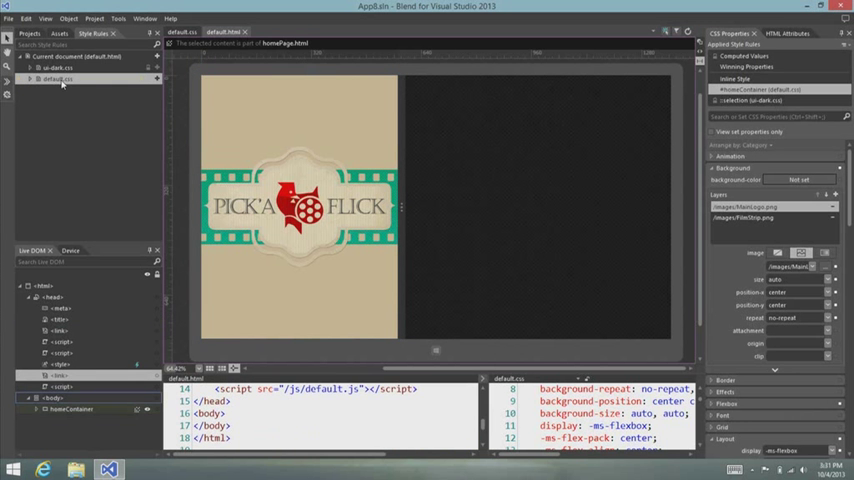
right_click(58, 79)
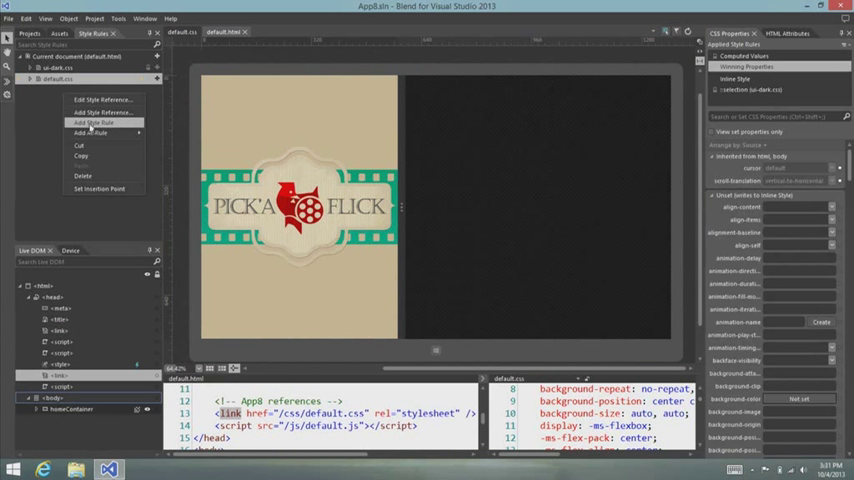
mouse_move(104, 133)
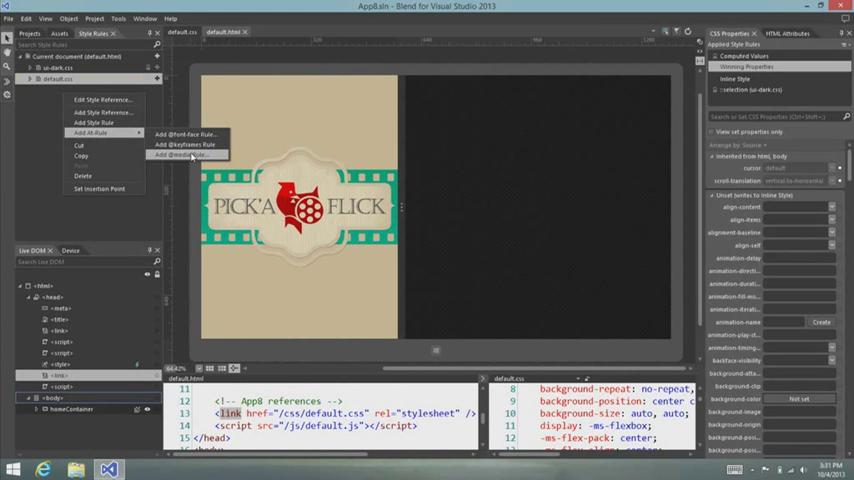
click(192, 155)
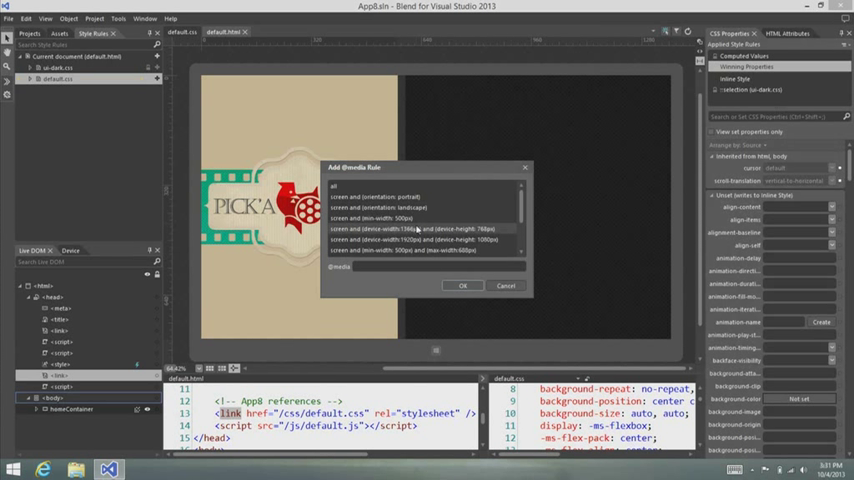
click(390, 218)
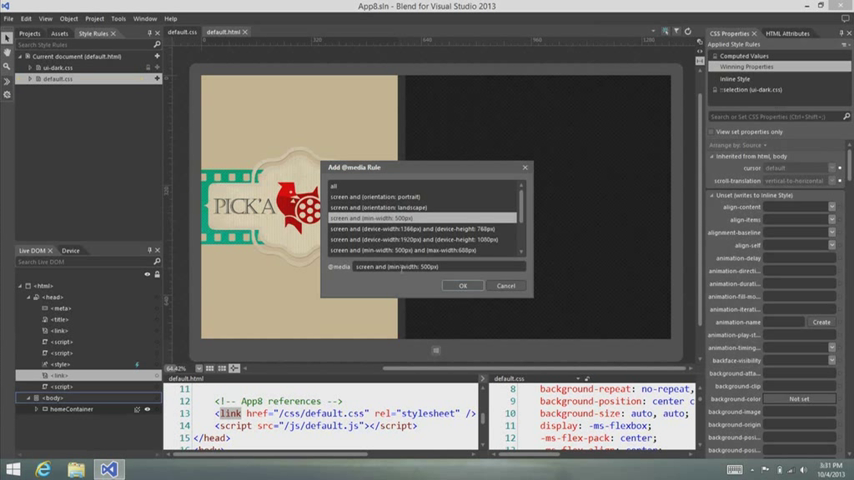
double_click(400, 267)
click(406, 268)
text(max)
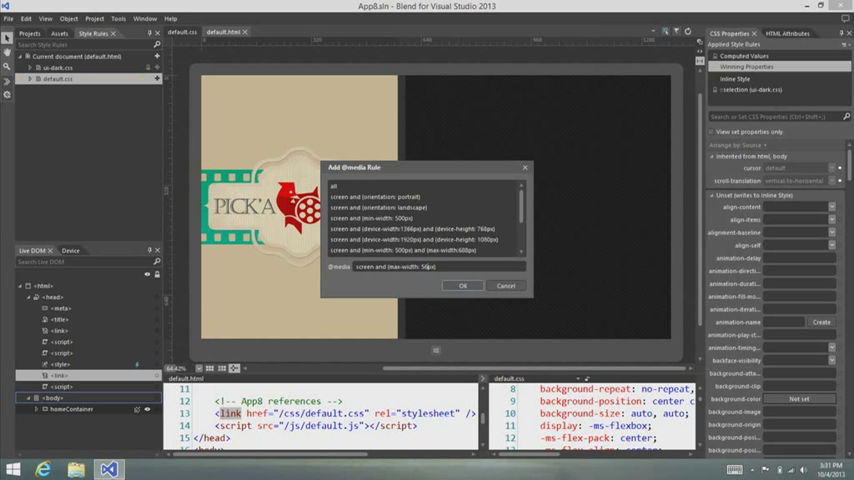
click(462, 285)
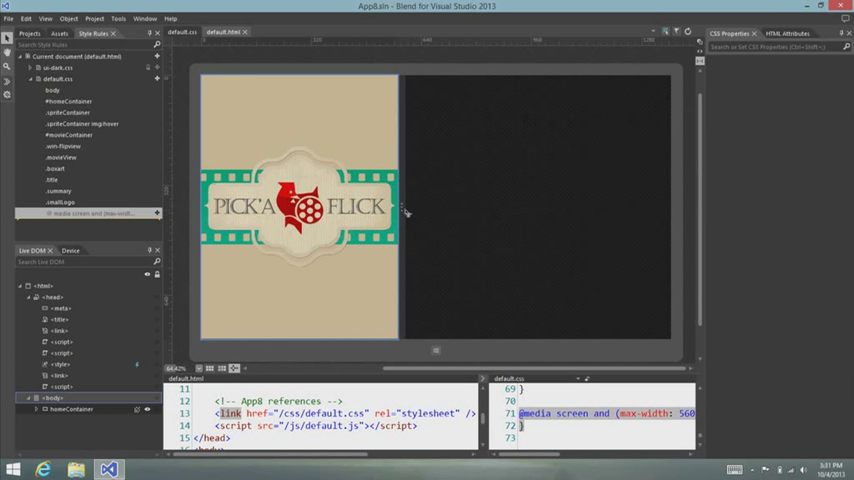
click(62, 190)
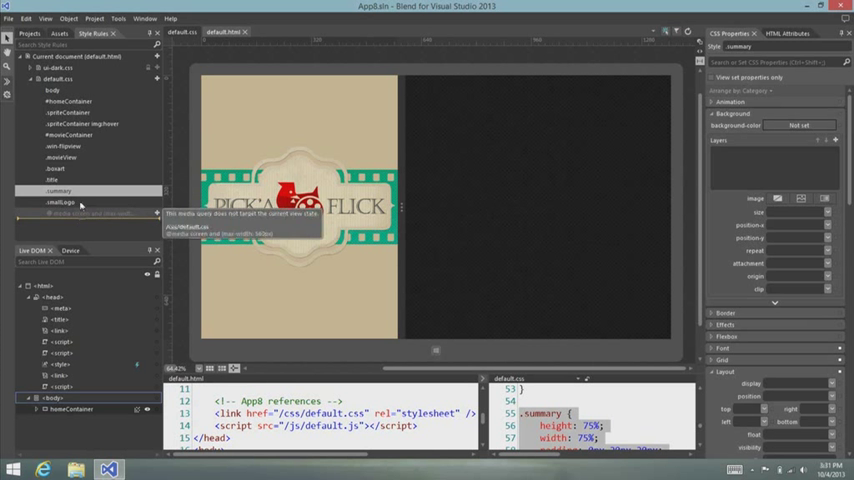
drag(399, 212, 386, 210)
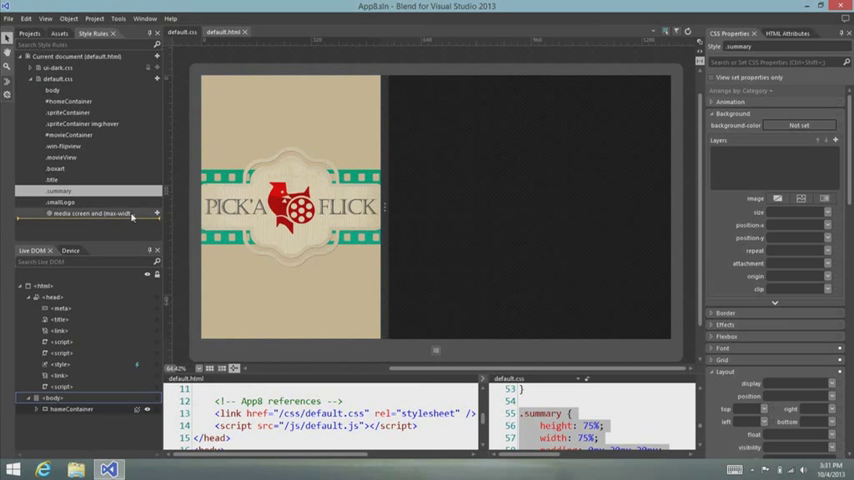
click(95, 214)
right_click(95, 217)
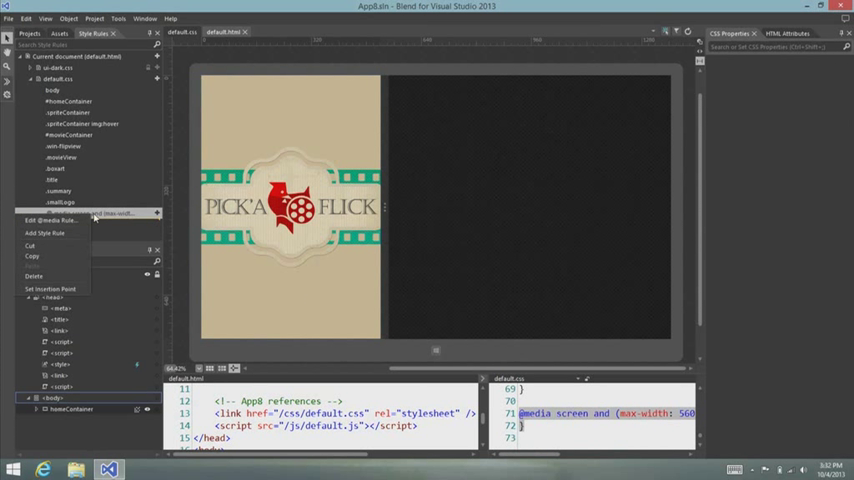
click(50, 288)
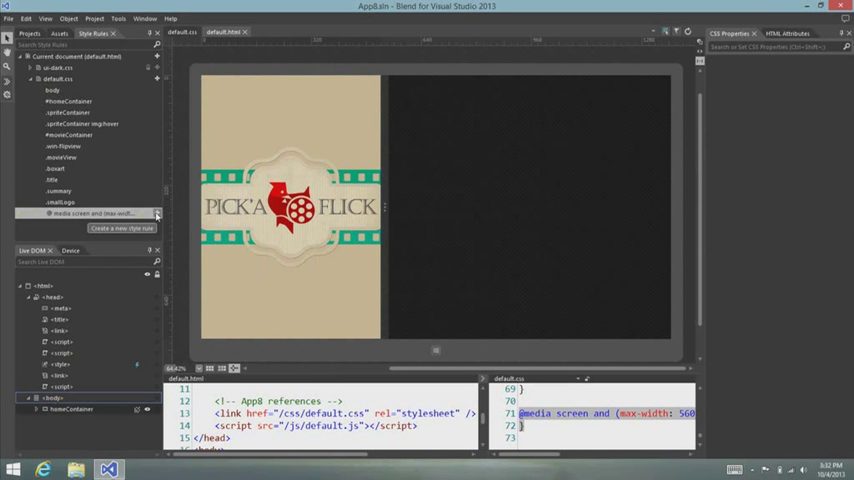
Add a #homeContainer rule inside the 560px media query and open it for editing.
click(157, 214)
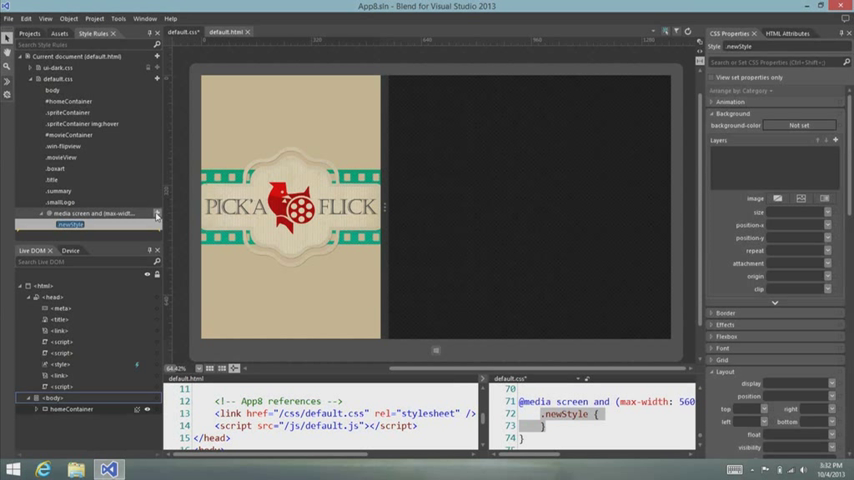
text(#home)
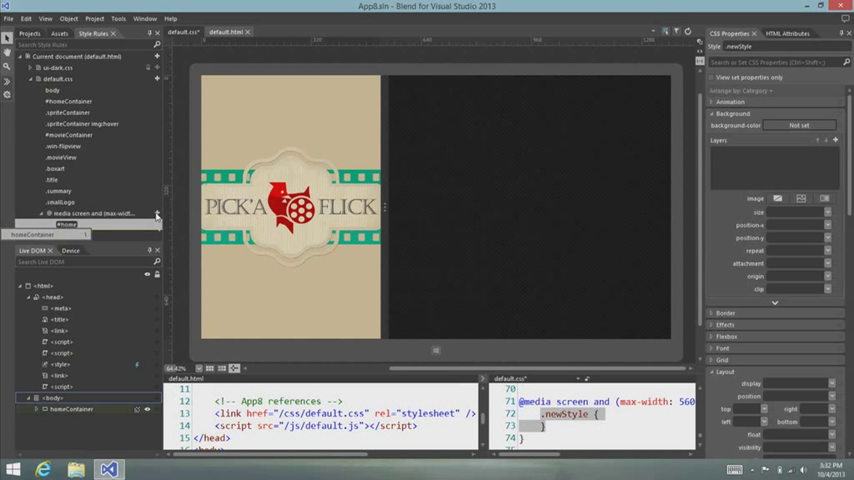
key(Return)
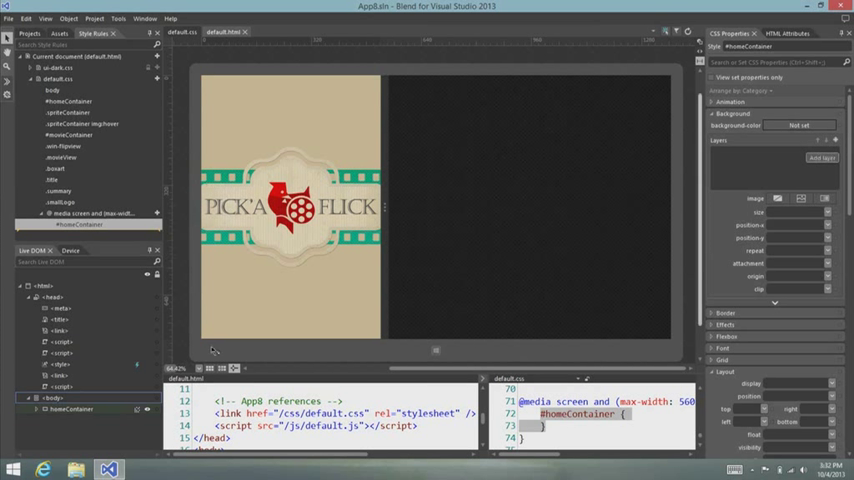
click(73, 409)
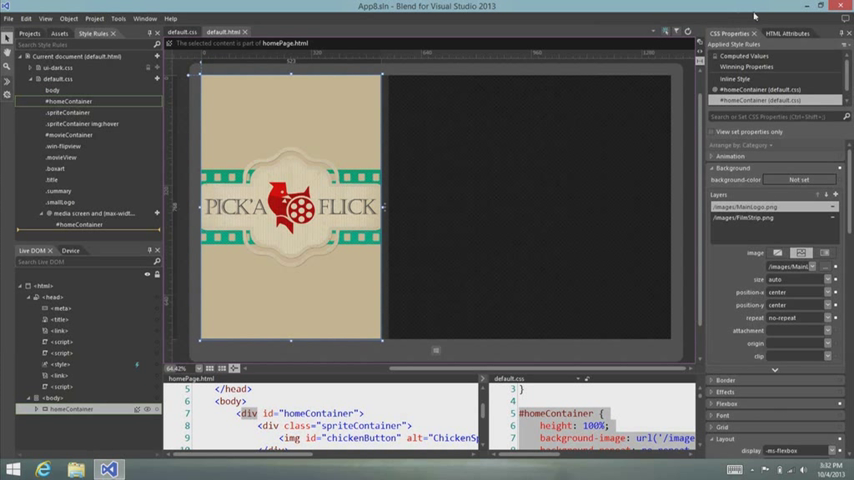
click(758, 90)
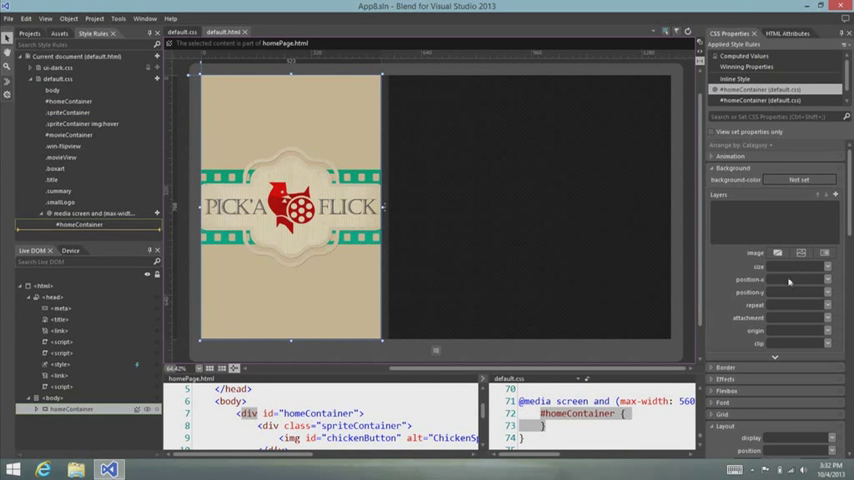
Add a FilmStrip.png background layer that repeats horizontally (repeat-x).
click(836, 196)
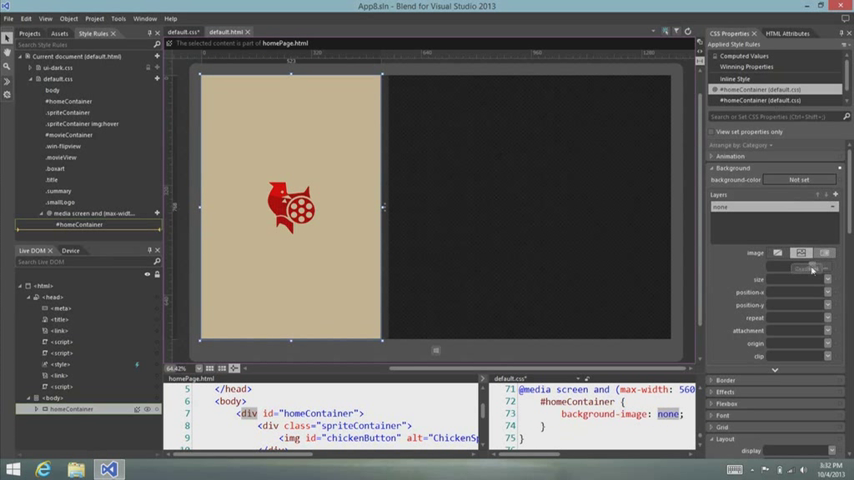
click(828, 268)
click(775, 288)
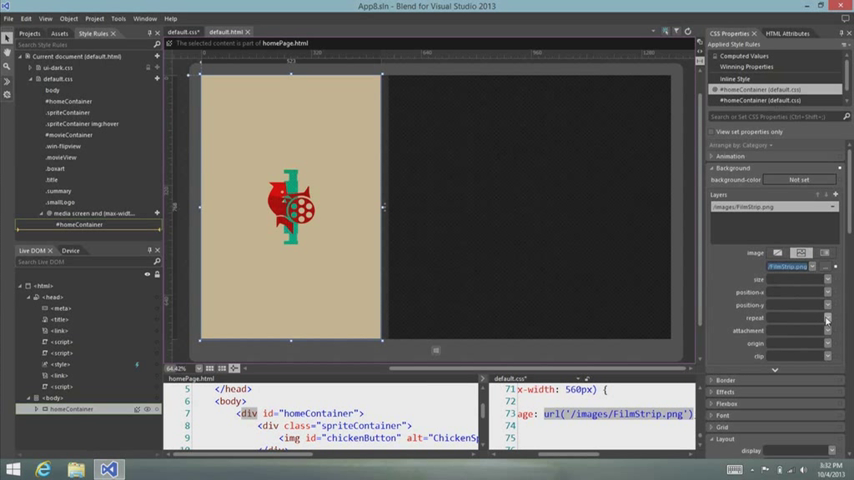
click(827, 318)
click(791, 352)
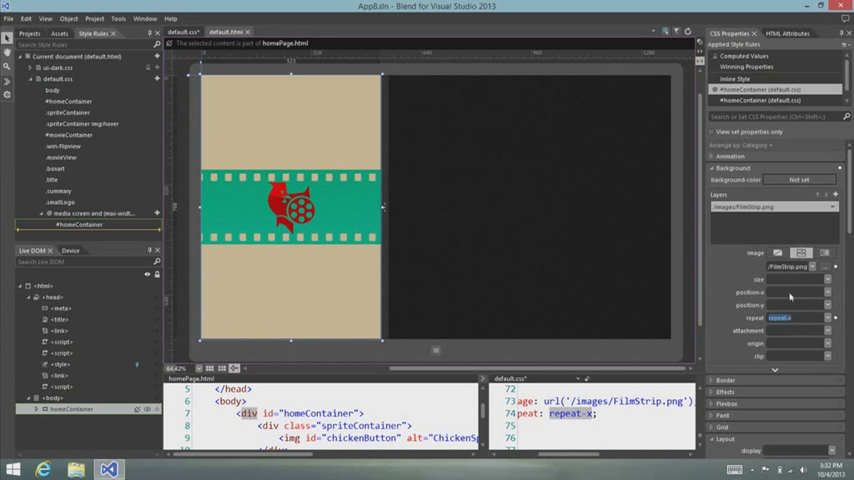
Add a MainLogo.png layer above the film strip, with no-repeat and background-size contain.
click(834, 196)
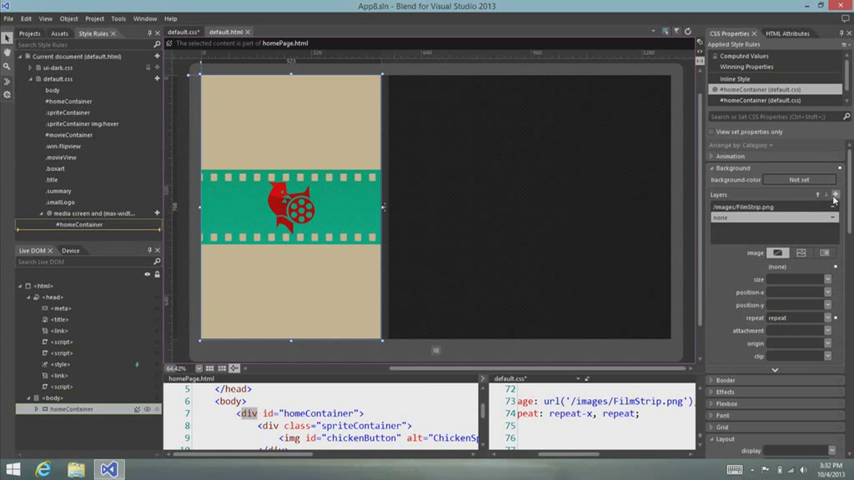
click(827, 281)
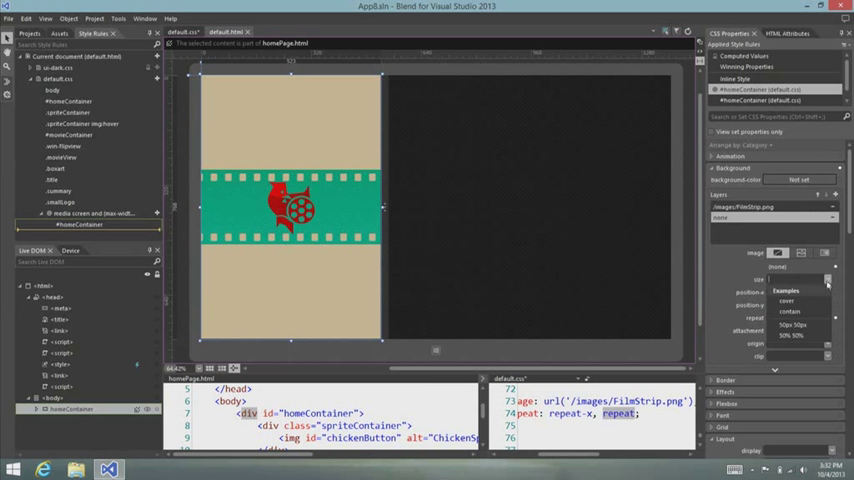
click(802, 261)
click(801, 253)
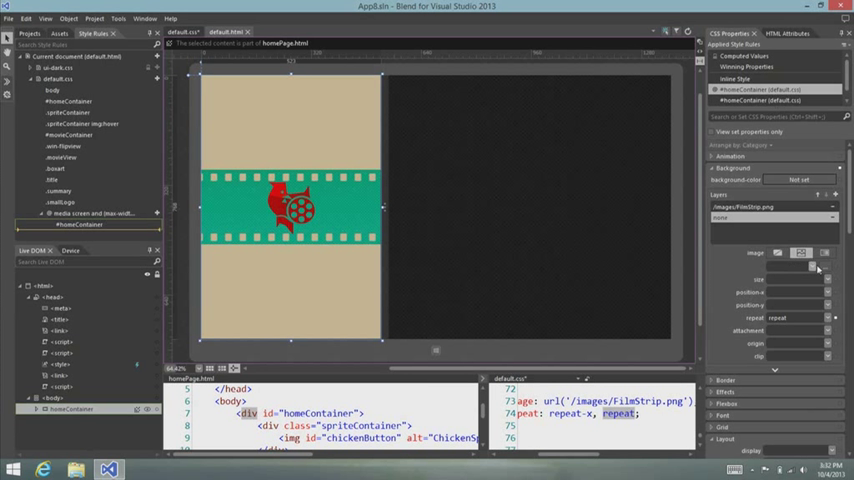
click(818, 268)
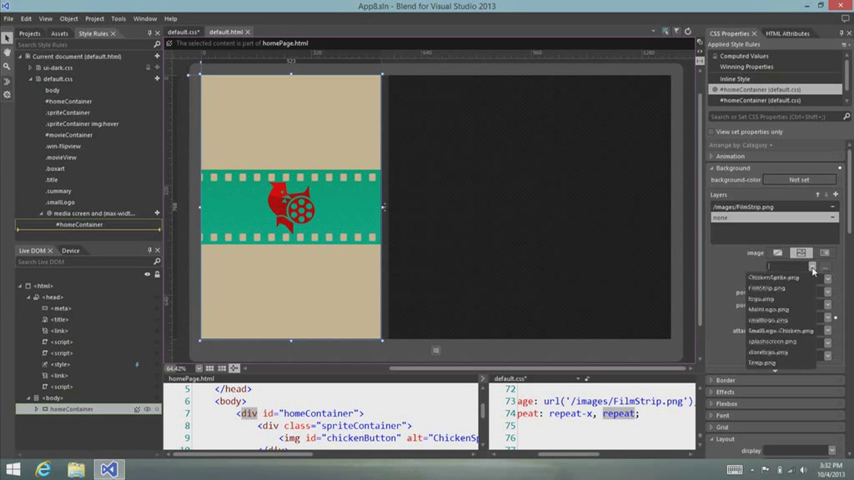
click(770, 309)
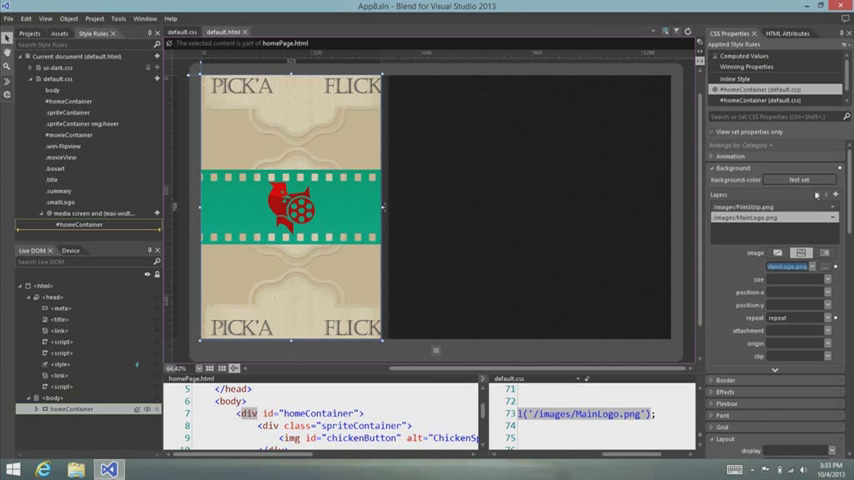
drag(760, 217, 760, 204)
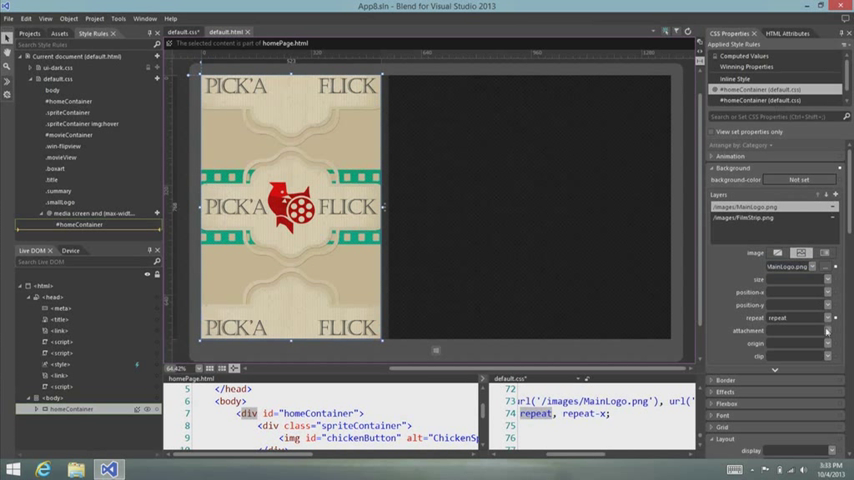
click(828, 318)
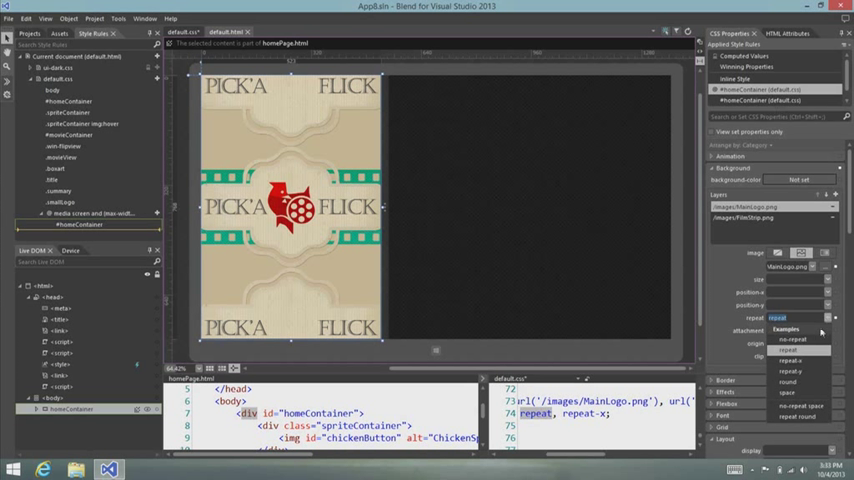
click(790, 347)
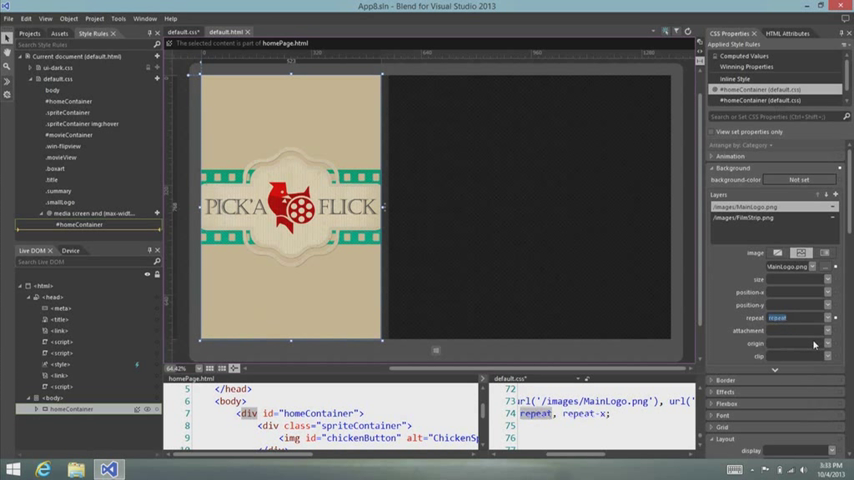
click(827, 280)
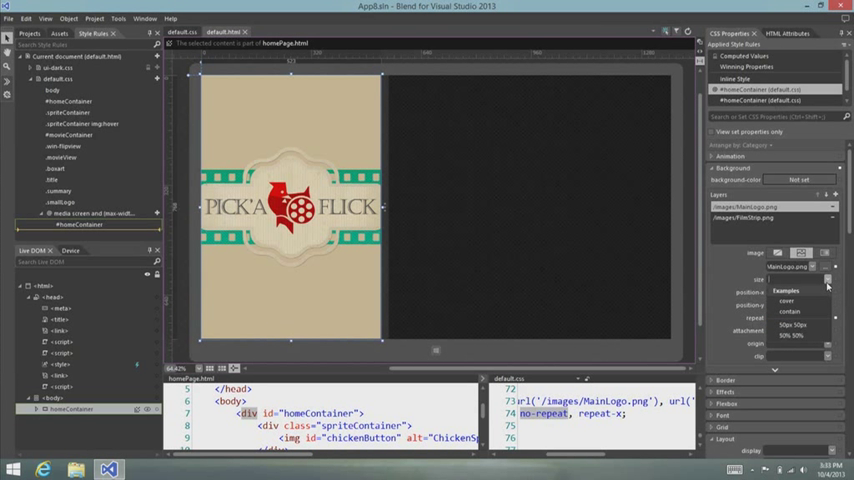
click(790, 311)
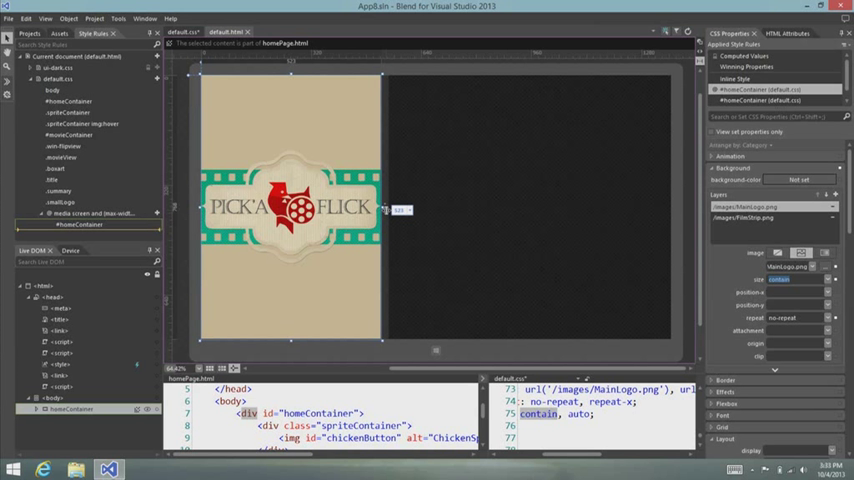
Resize the artboard around the 560 px breakpoint, leaving it wider with the full-size logo, and show Device settings.
drag(385, 209, 573, 210)
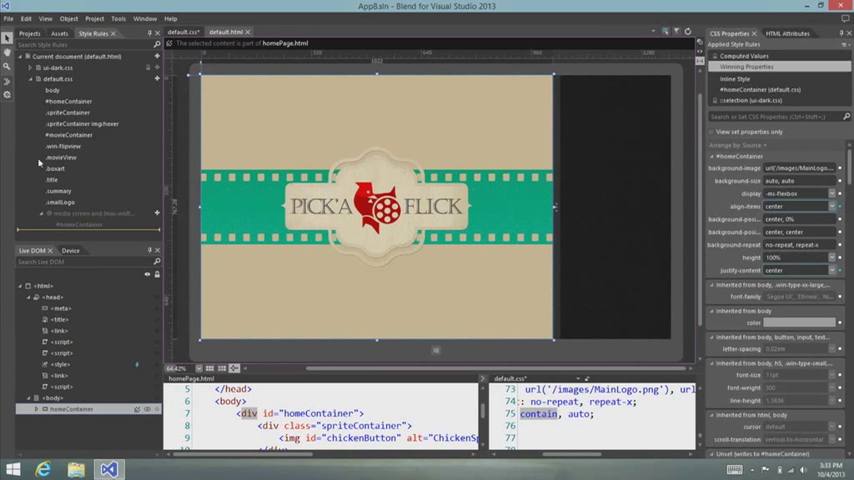
drag(555, 207, 386, 212)
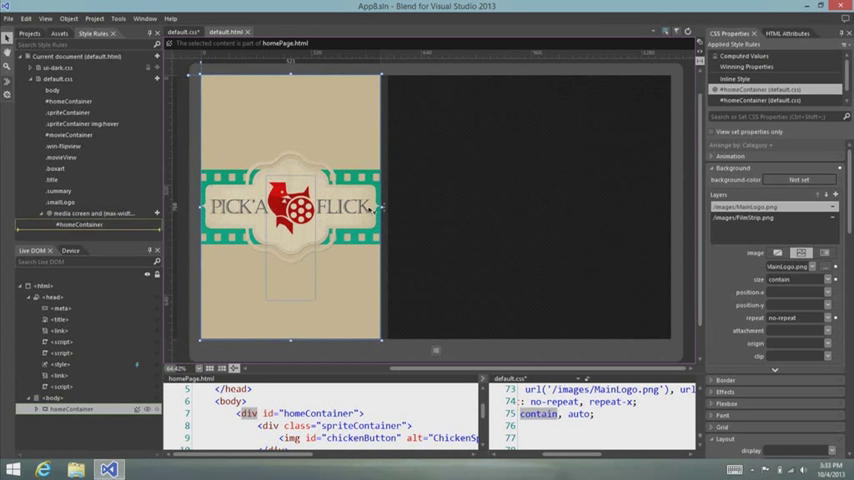
drag(383, 207, 468, 205)
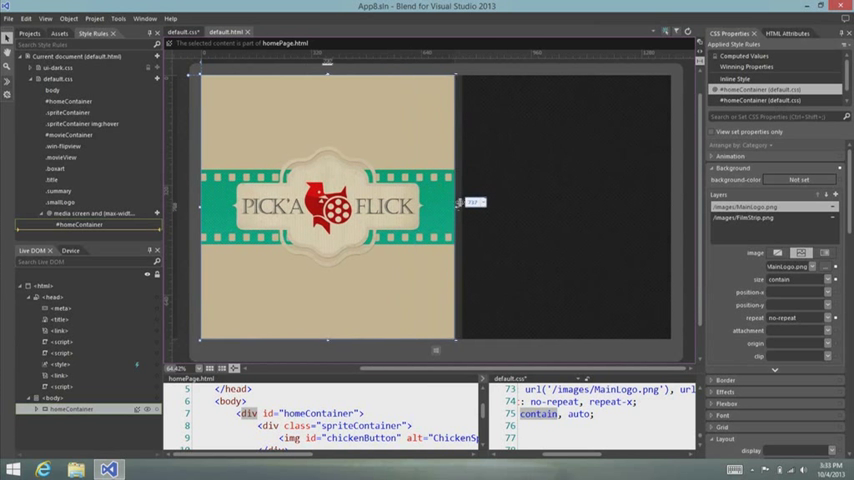
click(70, 250)
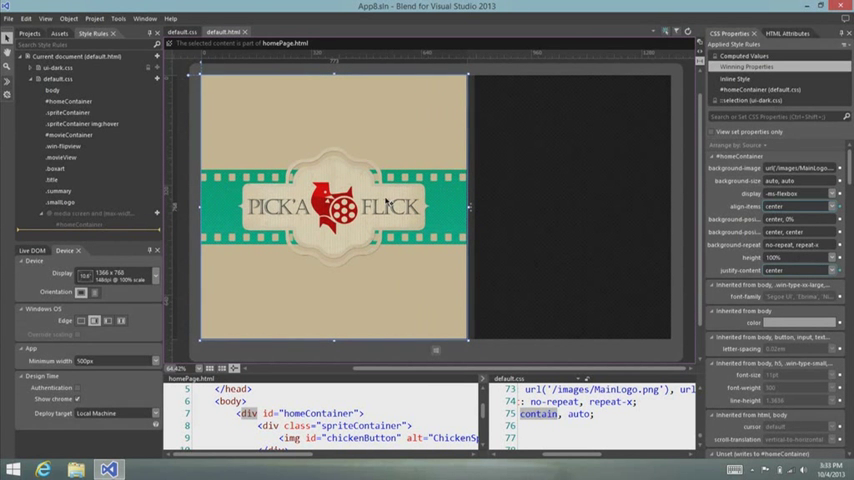